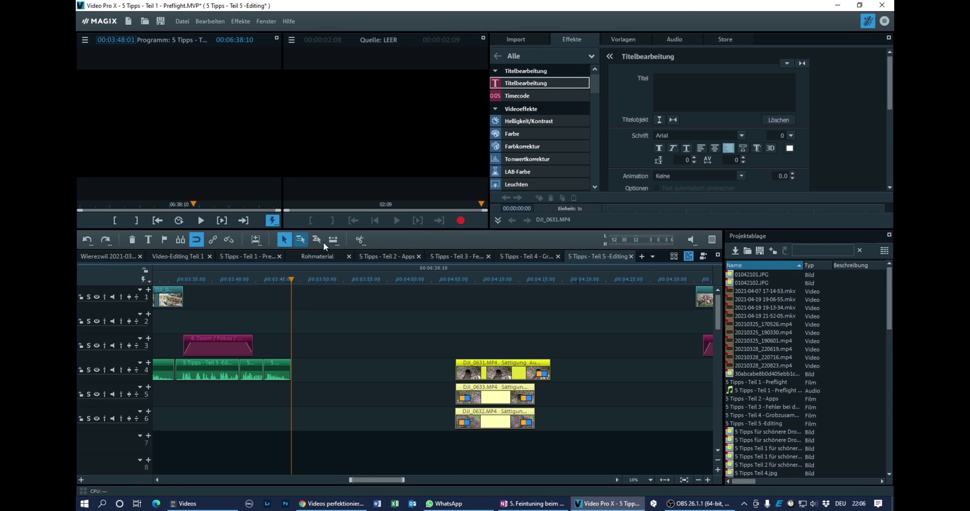
- Paste a copy of the three selected DJI clips on tracks 4 to 6 at about 00:04:21:19
{"action": "left_click", "coordinate": [584, 278]}
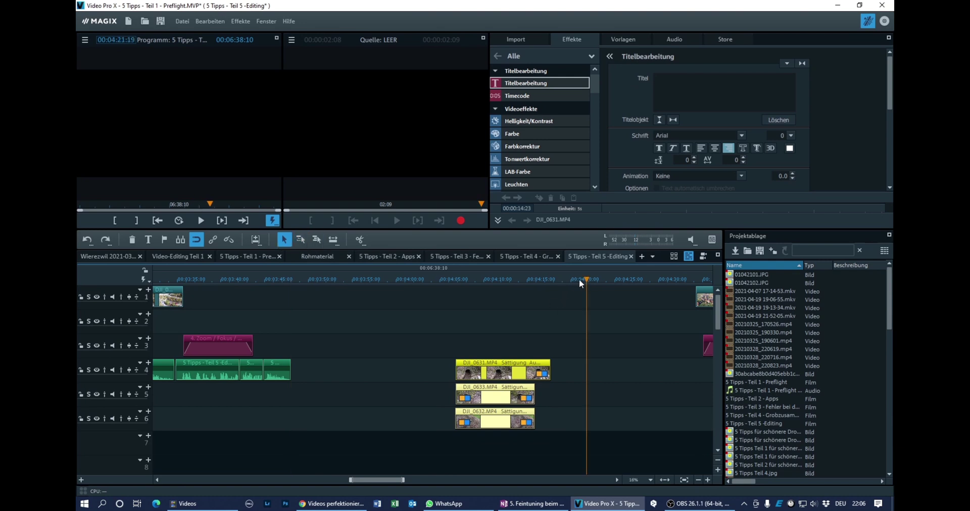
{"action": "key", "text": "ctrl+v"}
{"action": "left_click", "coordinate": [468, 363]}
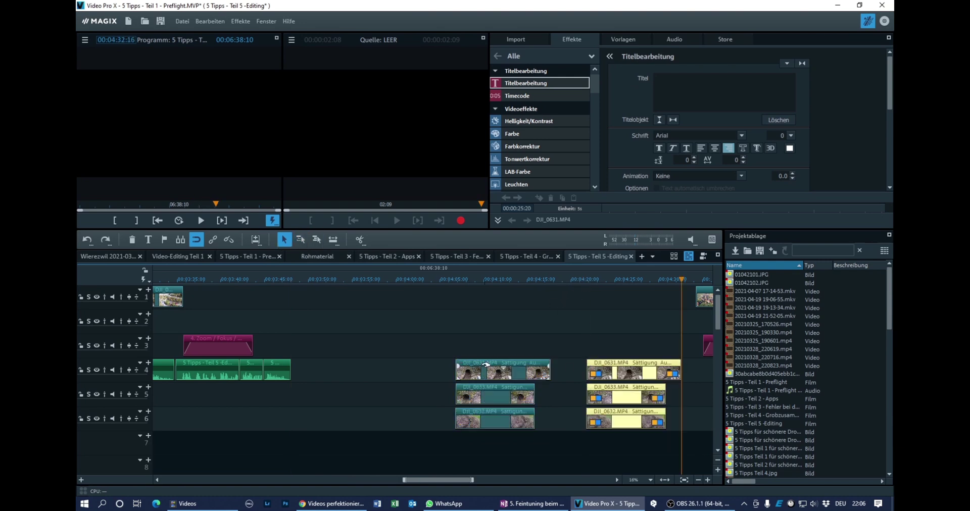
- Move the original DJI_0631.MP4, DJI_0633.MP4 and DJI_0632.MP4 clips up towards track 1, starting with DJI_0631.MP4 over the audio's end
{"action": "left_click", "coordinate": [485, 363]}
{"action": "left_click_drag", "start_coordinate": [480, 363], "coordinate": [279, 304]}
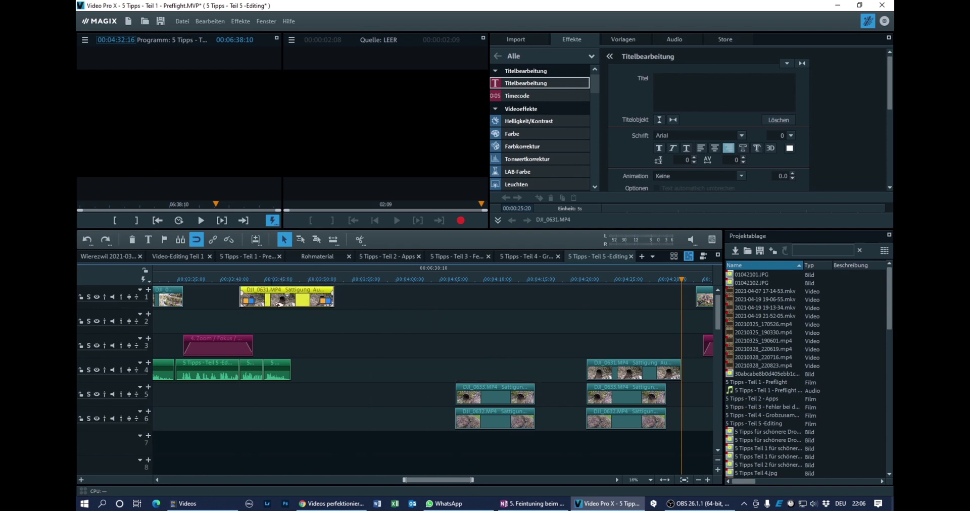
{"action": "left_click", "coordinate": [476, 383]}
{"action": "left_click_drag", "start_coordinate": [476, 383], "coordinate": [361, 286]}
{"action": "left_click_drag", "start_coordinate": [473, 409], "coordinate": [473, 343]}
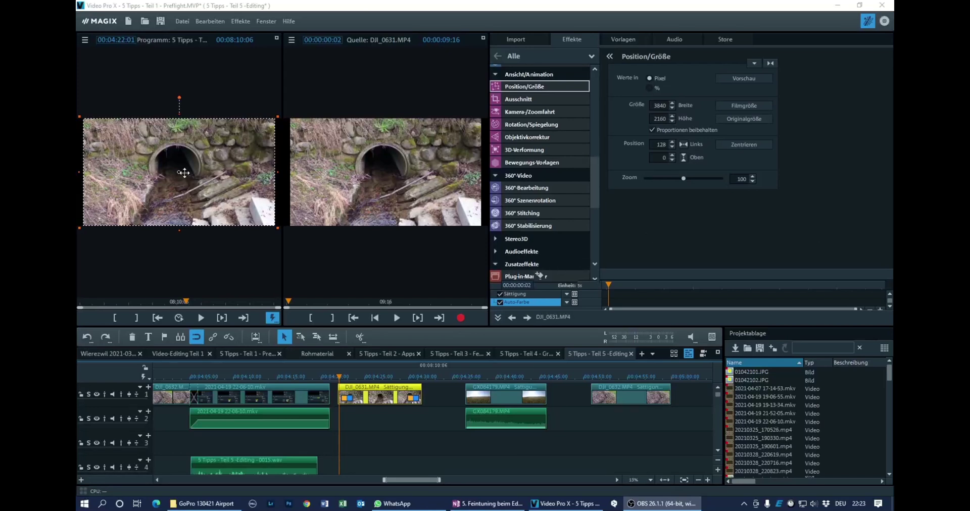
- Zoom the DJI_0631.MP4 clip to 150 and shift its image to position -772 / -330
{"action": "key", "text": "alt+Tab"}
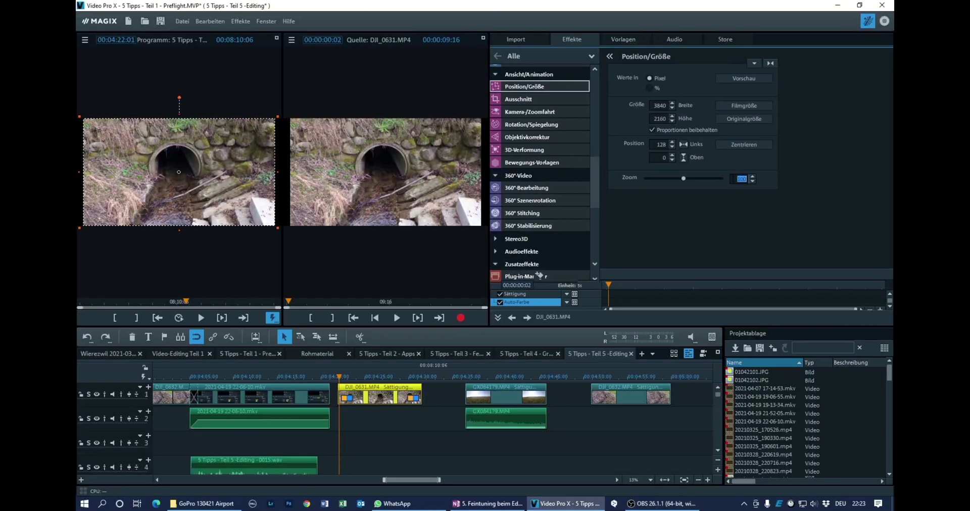
{"action": "key", "text": "Return"}
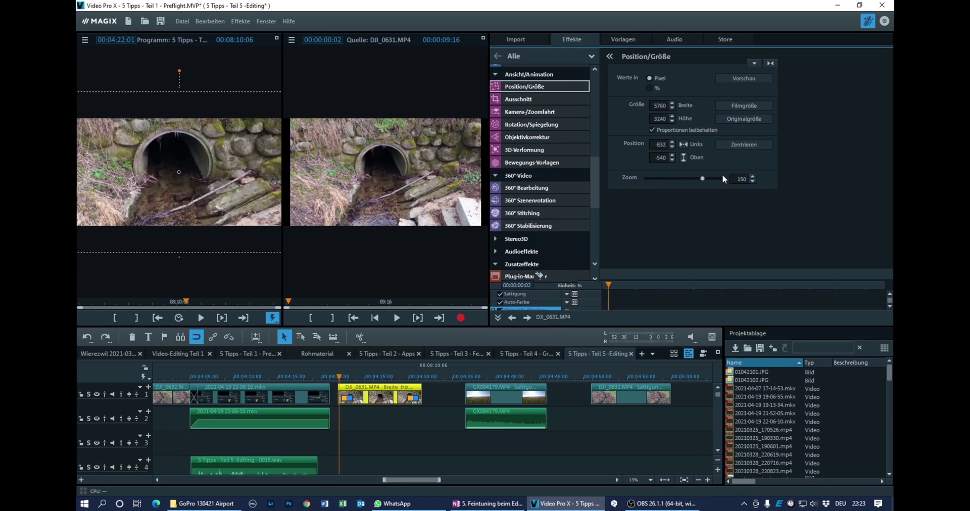
{"action": "left_click_drag", "start_coordinate": [195, 150], "coordinate": [198, 161]}
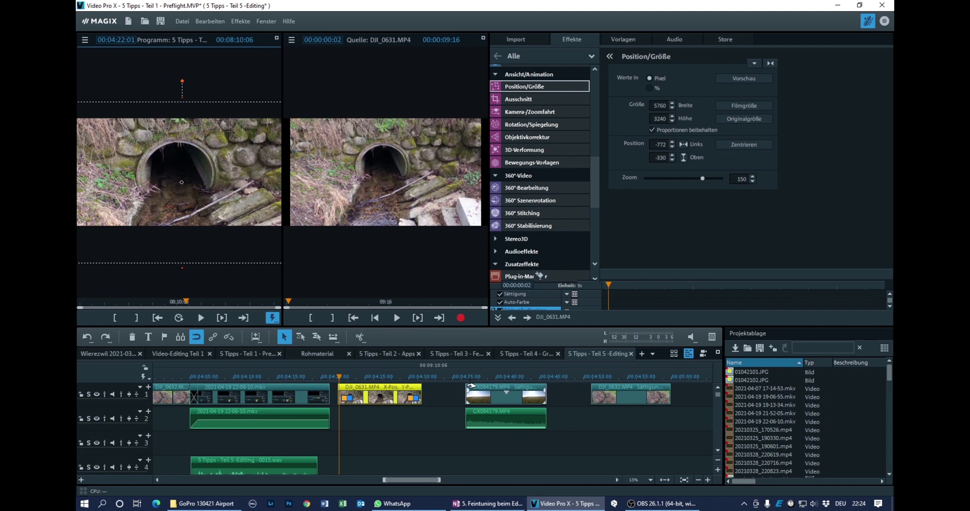
- Play the GX084179.MP4 airfield clip from its beginning to review the framing
{"action": "left_click", "coordinate": [468, 384]}
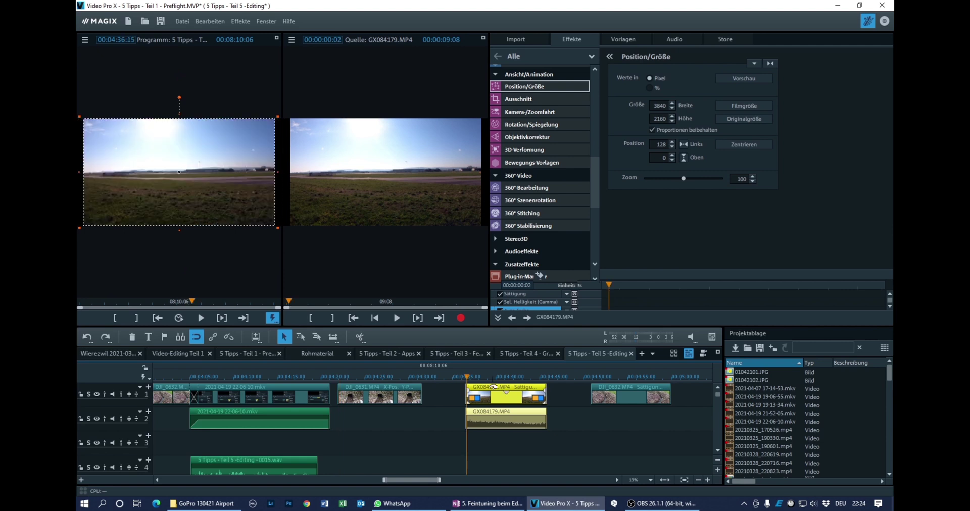
{"action": "key", "text": "space"}
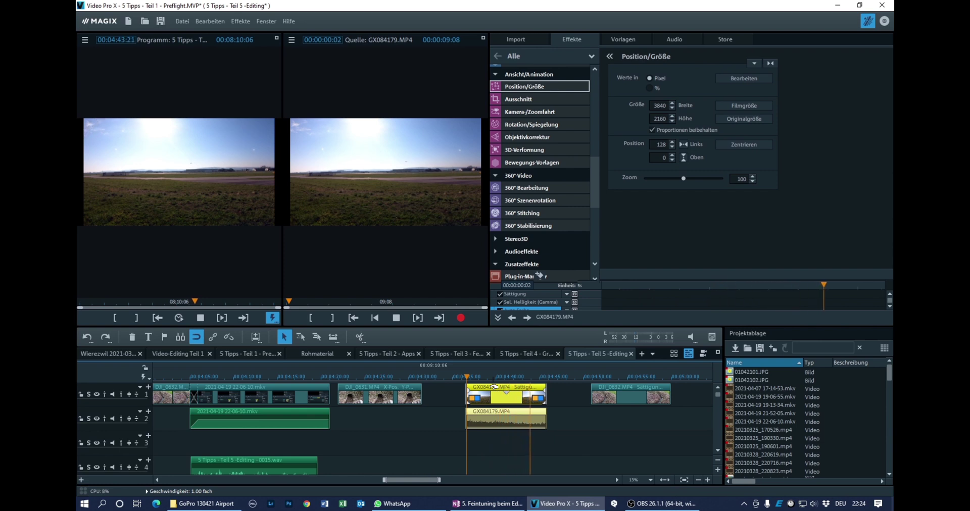
{"action": "key", "text": "space"}
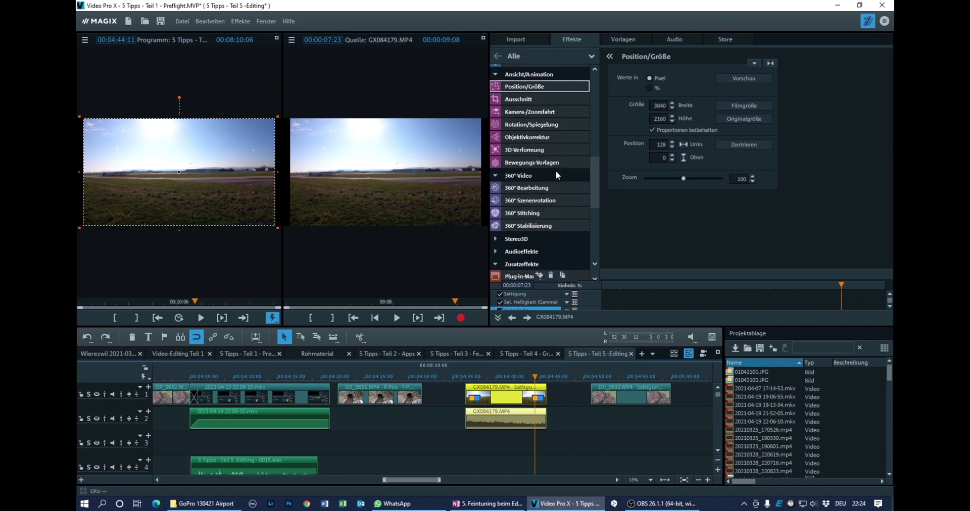
- Zoom the GX084179.MP4 clip to 200, shift its image to position -83 / 20 and play it back
{"action": "left_click", "coordinate": [741, 179]}
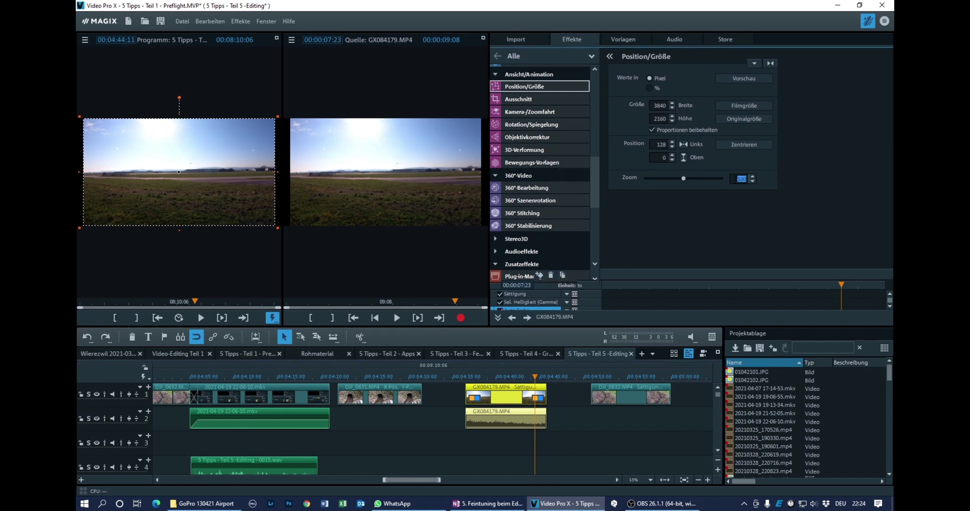
{"action": "key", "text": "Return"}
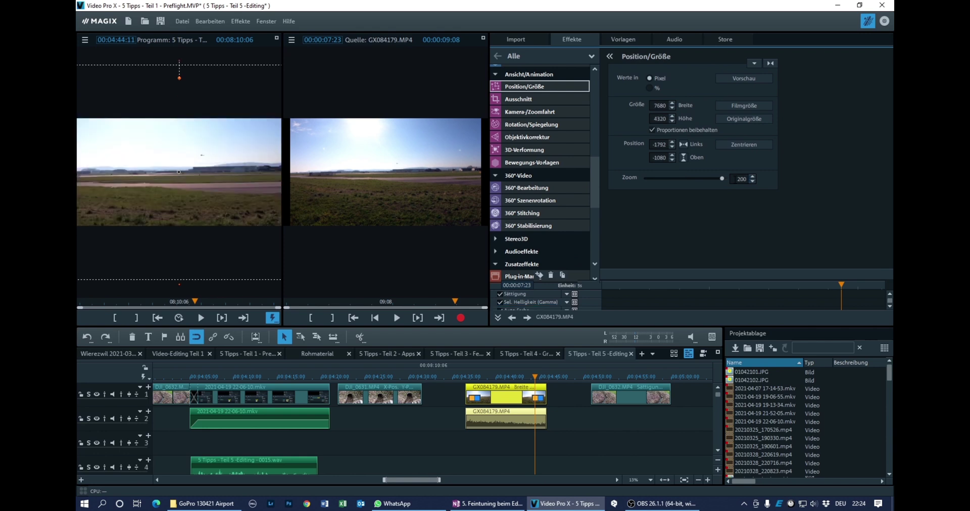
{"action": "left_click_drag", "start_coordinate": [118, 153], "coordinate": [202, 206]}
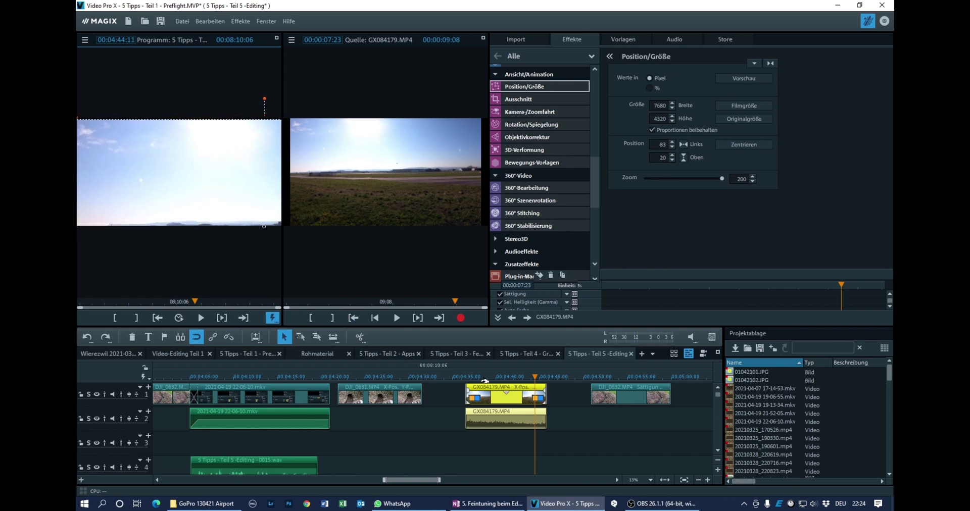
{"action": "key", "text": "space"}
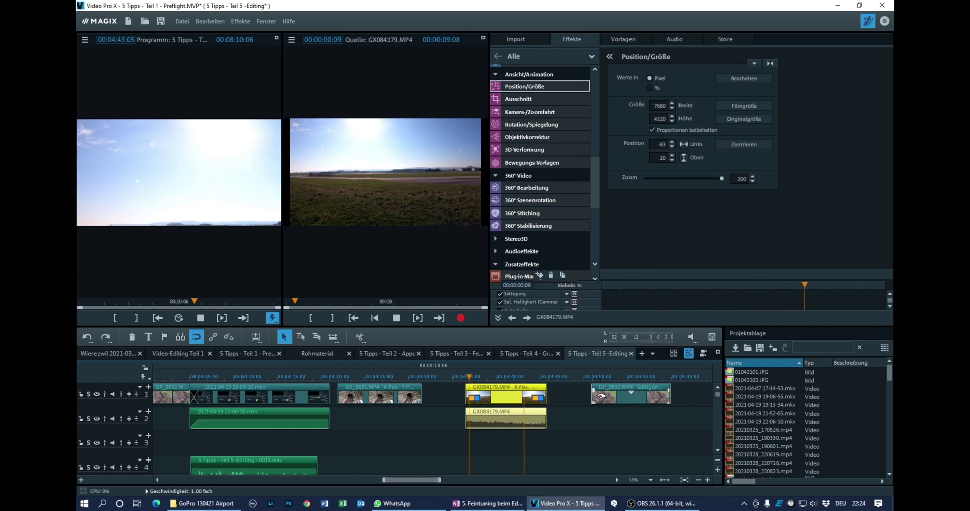
{"action": "key", "text": "space"}
- Add a camera zoom into a section of the DJI_0632.MP4 clip, framing a small area around the upper stream, and play it
{"action": "left_click", "coordinate": [594, 386]}
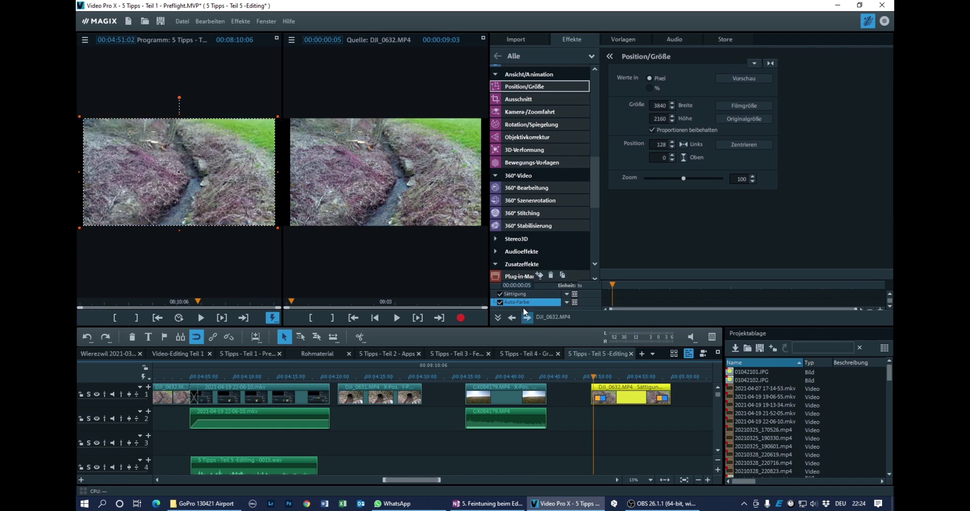
{"action": "left_click", "coordinate": [533, 112]}
{"action": "left_click", "coordinate": [733, 125]}
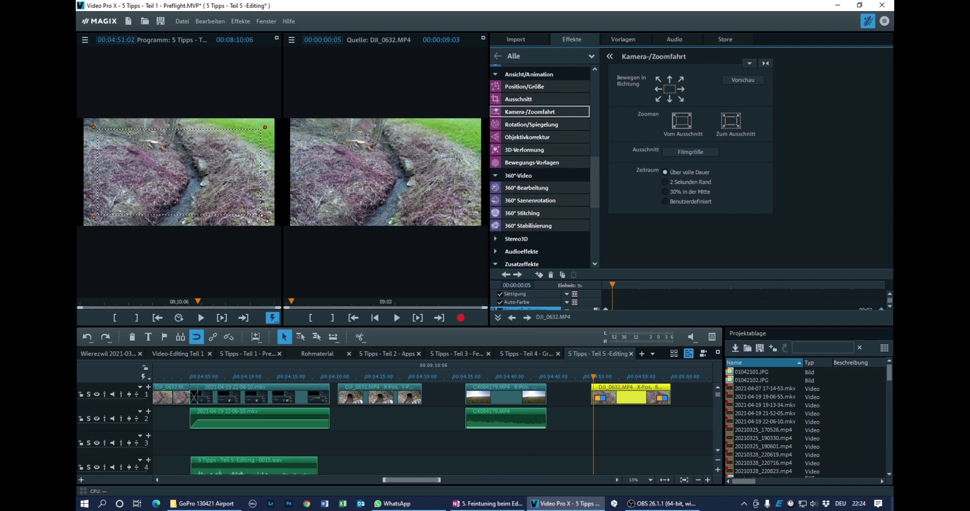
{"action": "left_click_drag", "start_coordinate": [264, 217], "coordinate": [173, 168]}
{"action": "left_click_drag", "start_coordinate": [126, 141], "coordinate": [185, 154]}
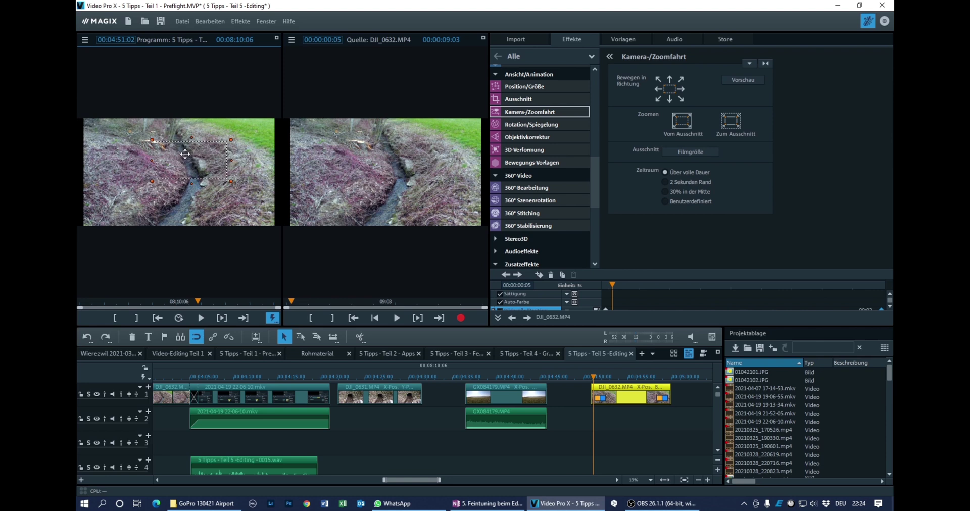
{"action": "key", "text": "space"}
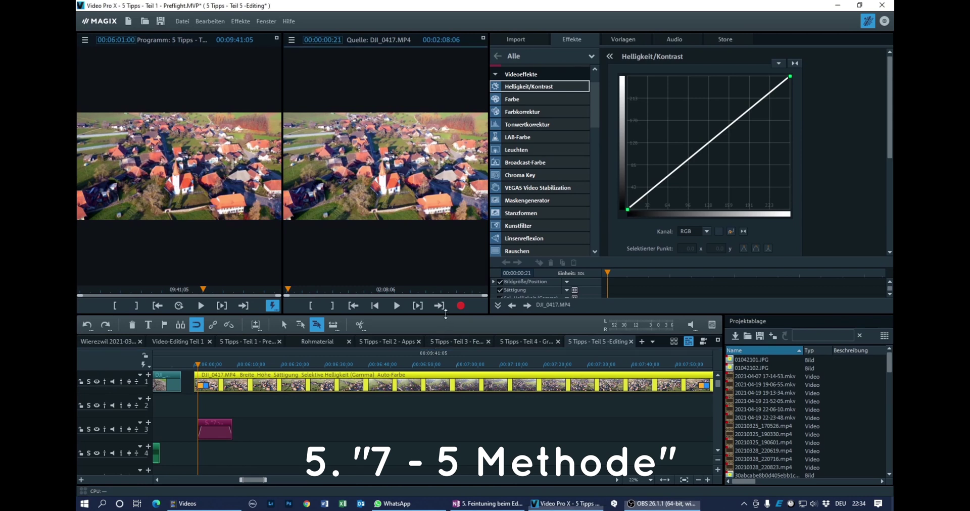
- Enlarge the timeline area and play the opening of the DJI_0417.MP4 village clip
{"action": "left_click_drag", "start_coordinate": [446, 314], "coordinate": [481, 140]}
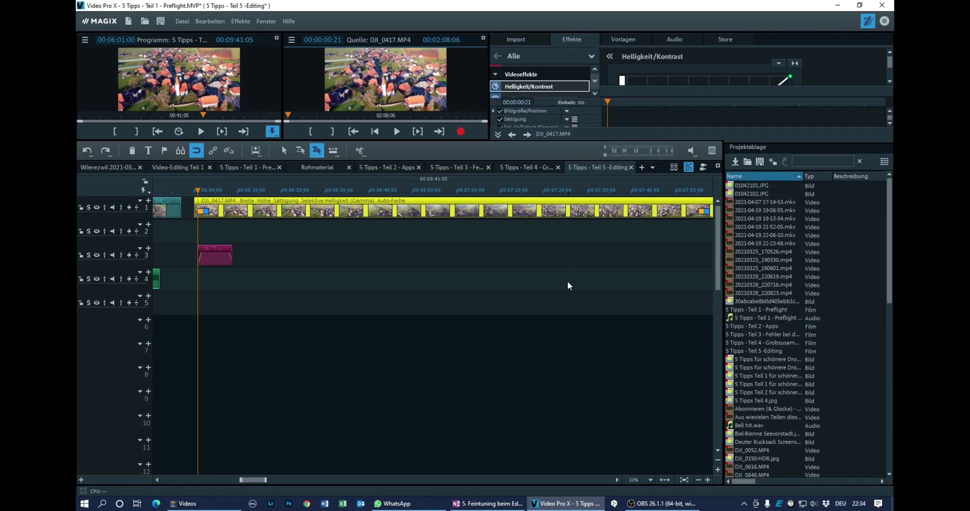
{"action": "left_click", "coordinate": [617, 480]}
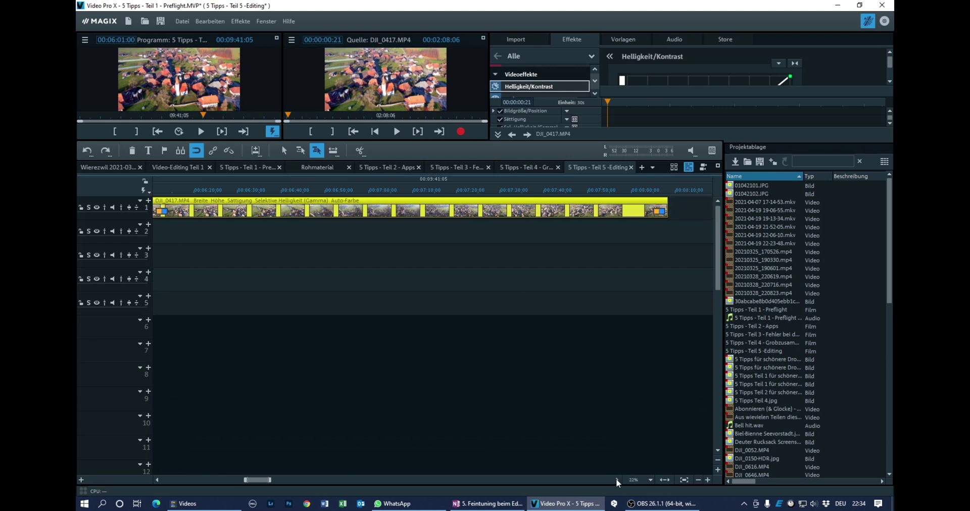
{"action": "left_click", "coordinate": [157, 479]}
{"action": "key", "text": "space"}
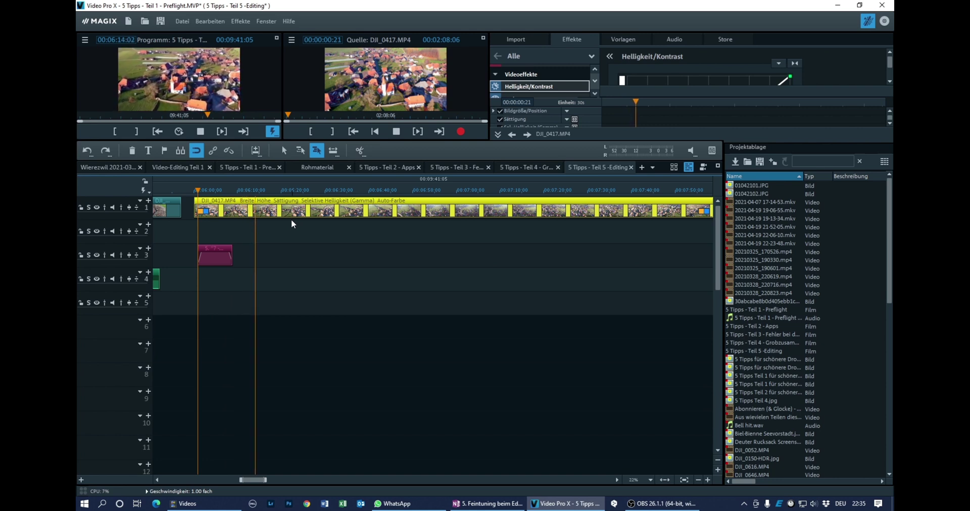
{"action": "key", "text": "space"}
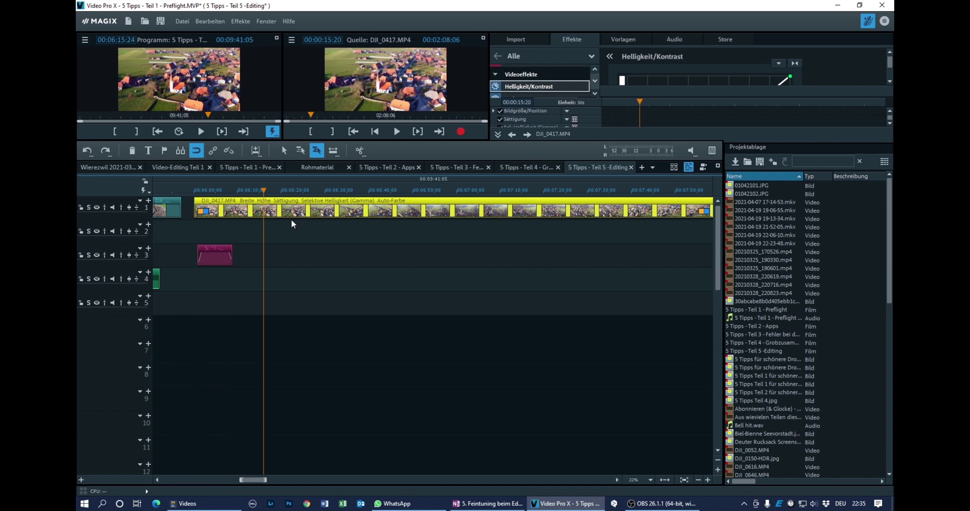
- Move the DJI_0417.MP4 clip on track 1 so that it starts at 00:06:29:00
{"action": "left_click_drag", "start_coordinate": [298, 213], "coordinate": [416, 201]}
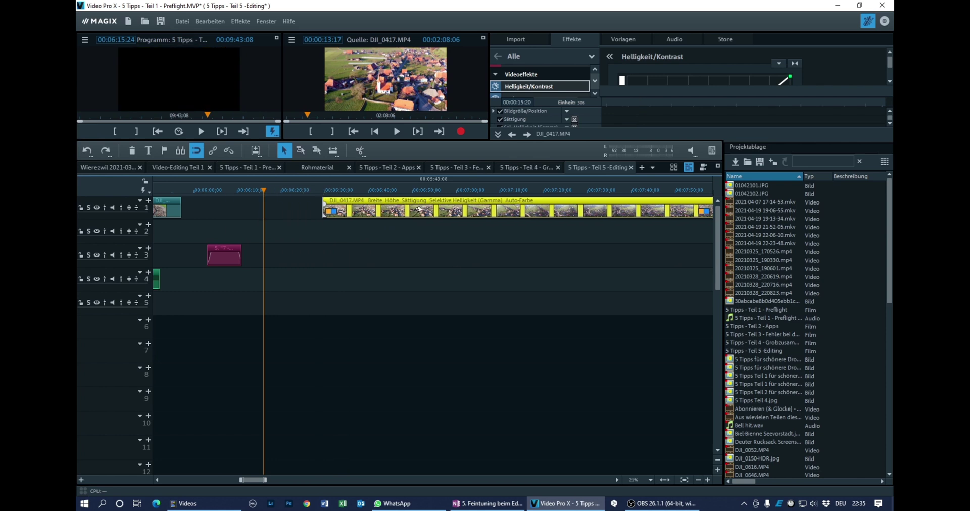
{"action": "left_click", "coordinate": [322, 193]}
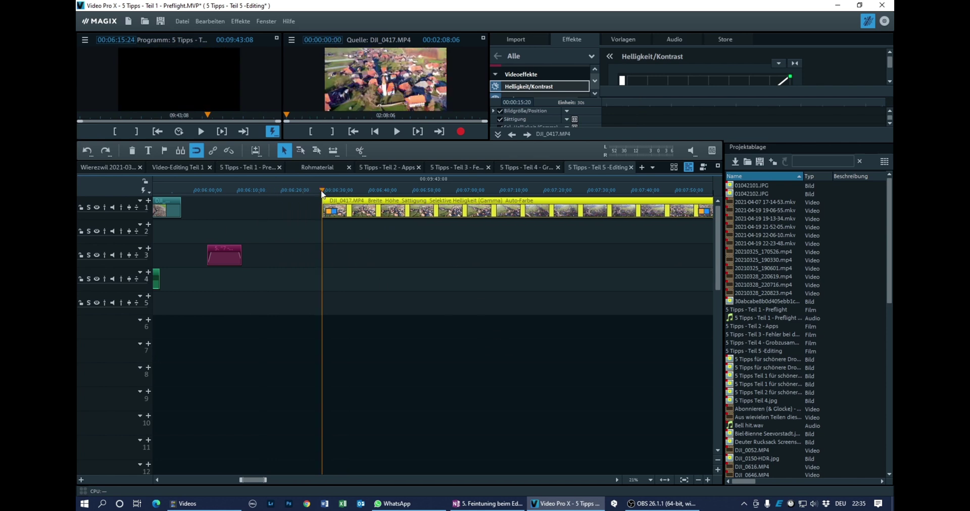
{"action": "left_click", "coordinate": [707, 481]}
{"action": "left_click", "coordinate": [708, 481]}
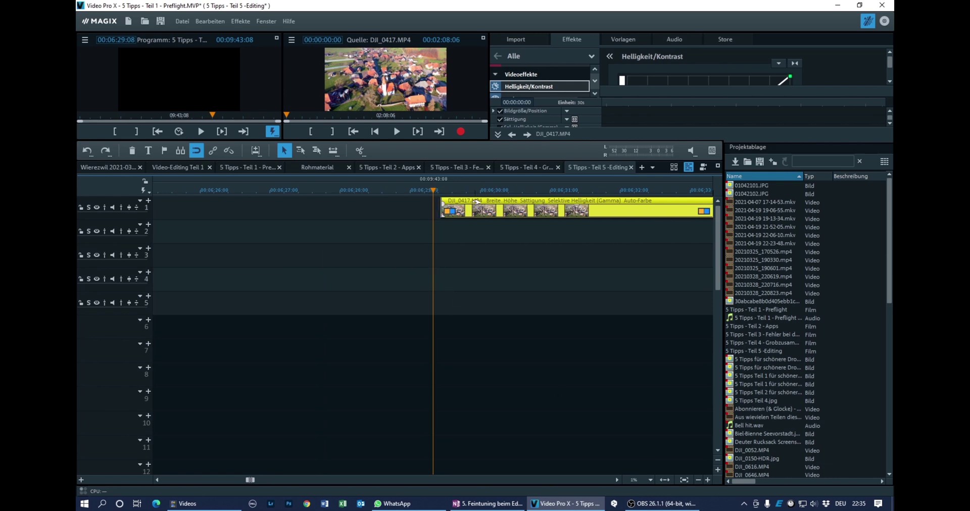
{"action": "left_click_drag", "start_coordinate": [475, 201], "coordinate": [444, 202]}
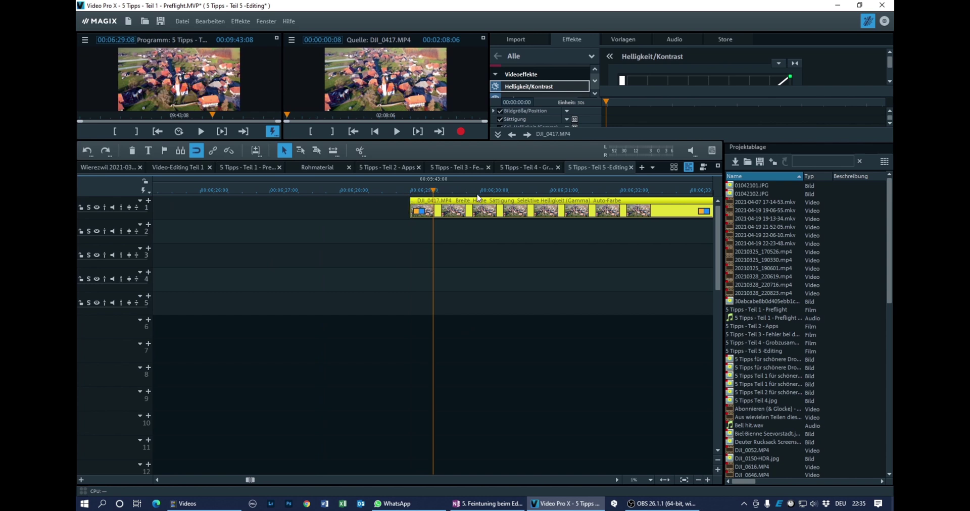
- Split the DJI_0417.MP4 clip on track 1 at 00:06:30:10 and at 00:06:31:10
{"action": "left_click", "coordinate": [509, 194]}
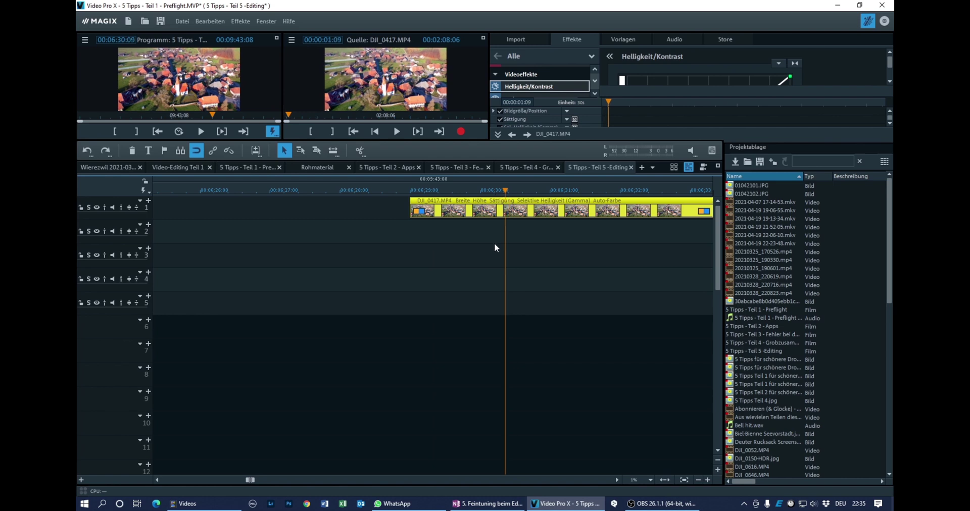
{"action": "key", "text": "t"}
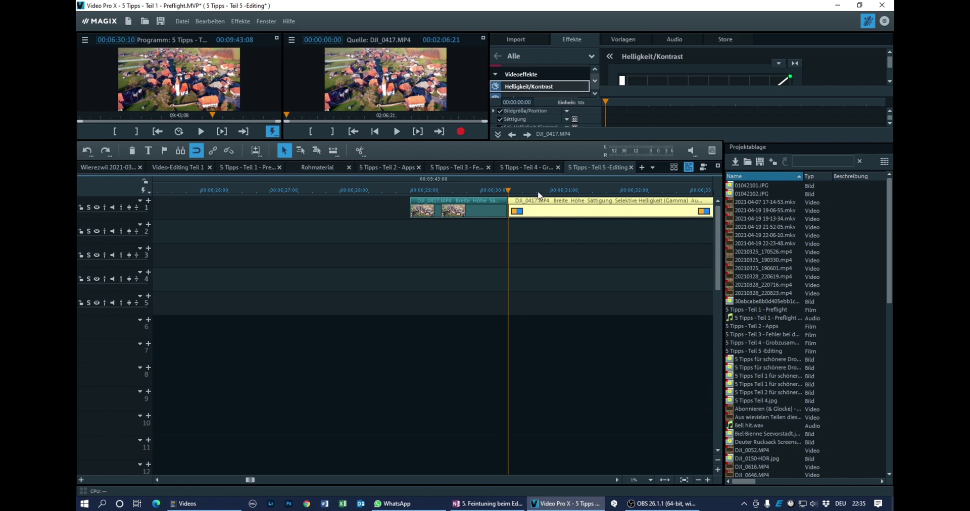
{"action": "left_click", "coordinate": [579, 195]}
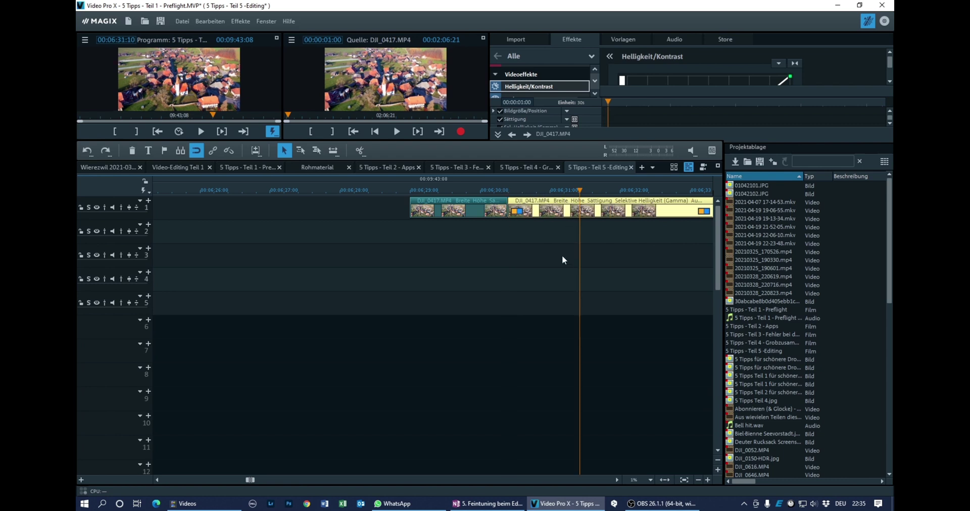
{"action": "key", "text": "t"}
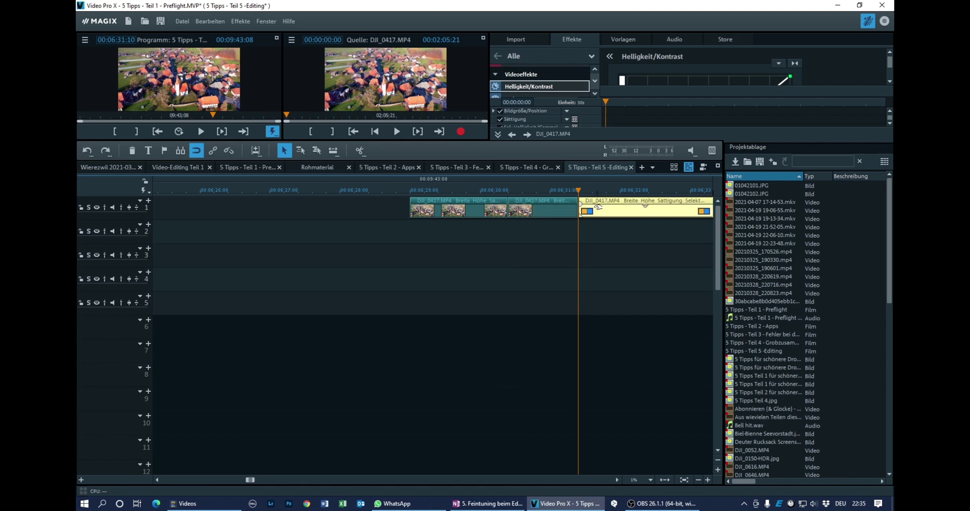
- Stack the remaining DJI_0417.MP4 footage on tracks 2 to 6, starting each piece at 00:06:29:00 and splitting it at 00:06:31:10
{"action": "left_click_drag", "start_coordinate": [600, 204], "coordinate": [433, 232]}
{"action": "key", "text": "t"}
{"action": "left_click_drag", "start_coordinate": [593, 232], "coordinate": [424, 255]}
{"action": "key", "text": "t"}
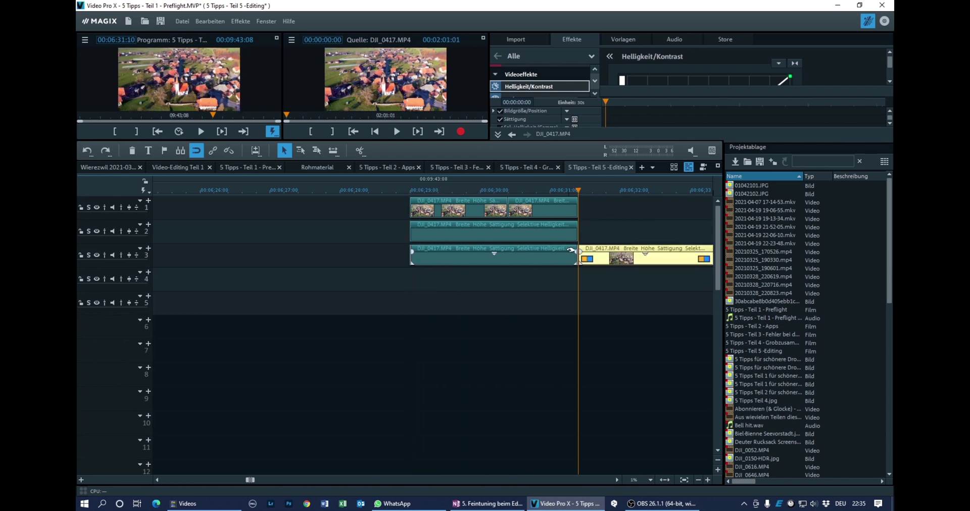
{"action": "left_click_drag", "start_coordinate": [599, 244], "coordinate": [430, 273]}
{"action": "key", "text": "t"}
{"action": "left_click_drag", "start_coordinate": [596, 277], "coordinate": [428, 300]}
{"action": "key", "text": "t"}
{"action": "left_click_drag", "start_coordinate": [608, 297], "coordinate": [441, 326]}
{"action": "key", "text": "t"}
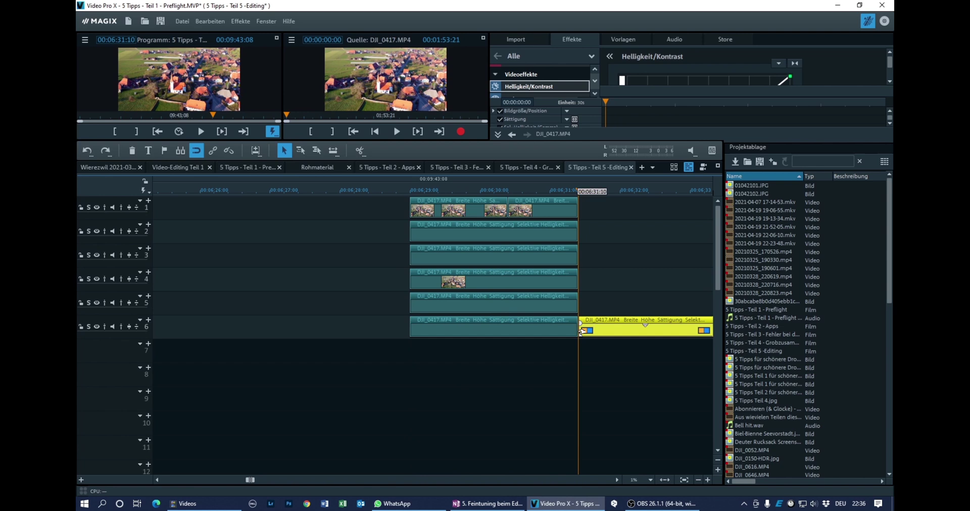
- Continue stacking the remaining DJI_0417.MP4 footage from track 7 to track 11, aligned at 00:06:29:00 and split at 00:06:31:10
{"action": "left_click_drag", "start_coordinate": [580, 332], "coordinate": [413, 353]}
{"action": "key", "text": "t"}
{"action": "left_click_drag", "start_coordinate": [581, 354], "coordinate": [413, 377]}
{"action": "key", "text": "t"}
{"action": "left_click_drag", "start_coordinate": [581, 377], "coordinate": [413, 401]}
{"action": "key", "text": "t"}
{"action": "left_click_drag", "start_coordinate": [580, 401], "coordinate": [421, 425]}
{"action": "key", "text": "t"}
{"action": "left_click_drag", "start_coordinate": [603, 427], "coordinate": [603, 448]}
{"action": "left_click", "coordinate": [717, 459]}
- Stack further pieces of the DJI_0417.MP4 footage on tracks 12 to 16, aligned at 00:06:29:00 and split at 00:06:31:10
{"action": "left_click_drag", "start_coordinate": [598, 365], "coordinate": [431, 384]}
{"action": "key", "text": "t"}
{"action": "left_click_drag", "start_coordinate": [598, 384], "coordinate": [431, 403]}
{"action": "key", "text": "t"}
{"action": "left_click_drag", "start_coordinate": [599, 403], "coordinate": [431, 422]}
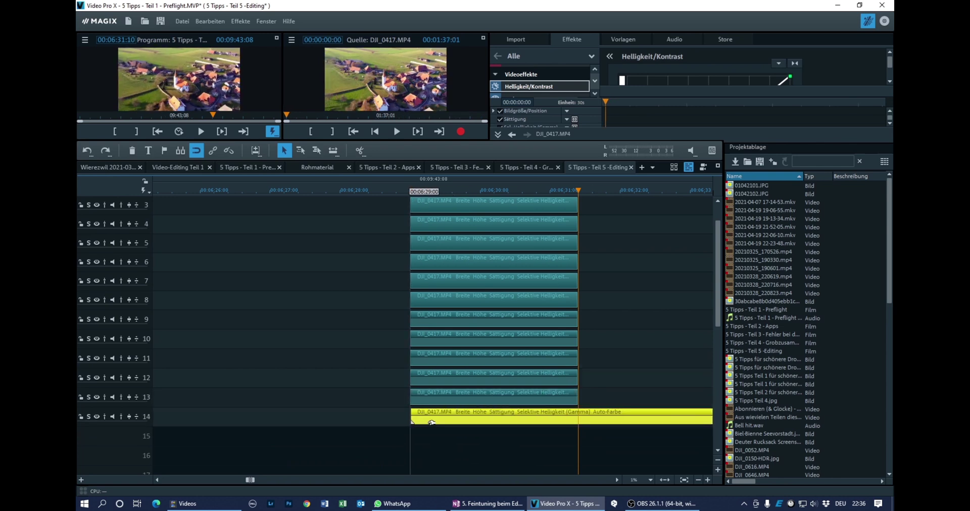
{"action": "key", "text": "t"}
{"action": "left_click_drag", "start_coordinate": [598, 423], "coordinate": [431, 441]}
{"action": "key", "text": "t"}
{"action": "left_click_drag", "start_coordinate": [598, 441], "coordinate": [431, 460]}
{"action": "key", "text": "t"}
{"action": "left_click", "coordinate": [717, 460]}
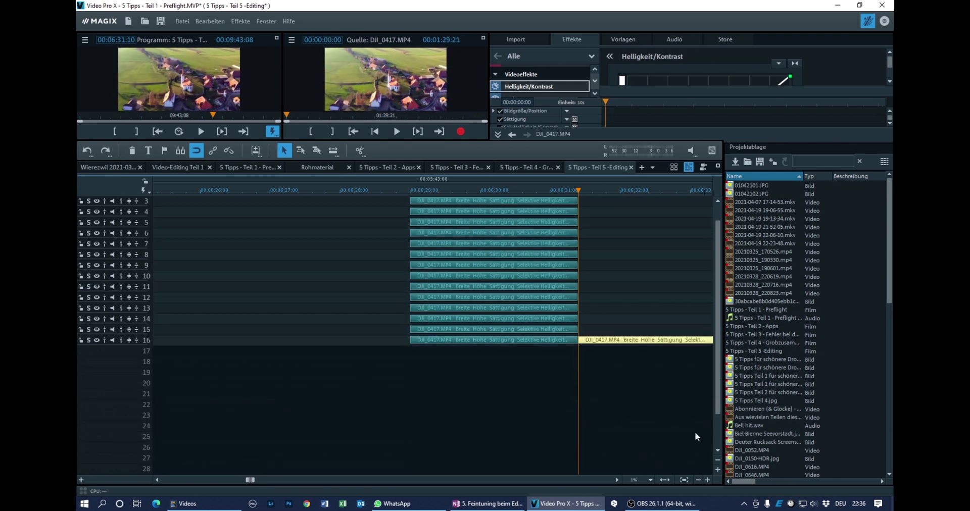
- Remove the leftover DJI_0417.MP4 footage and split the stacked pieces on all tracks at 00:06:30:10
{"action": "scroll", "coordinate": [601, 313], "scroll_direction": "up", "scroll_amount": 2}
{"action": "left_click", "coordinate": [506, 191]}
{"action": "key", "text": "Delete"}
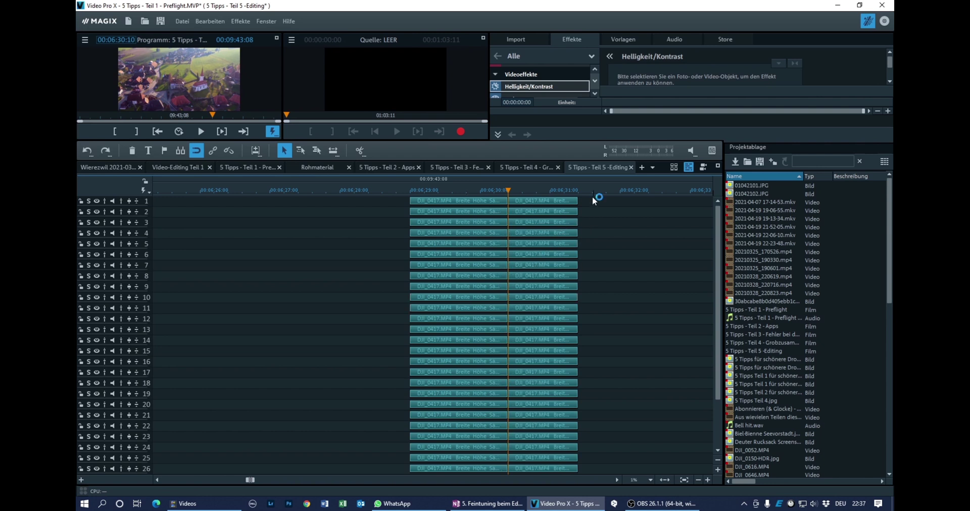
- Delete the DJI_0417.MP4 pieces after the 00:06:30:10 split on tracks 1 to 27
{"action": "left_click_drag", "start_coordinate": [589, 199], "coordinate": [523, 468]}
{"action": "left_click_drag", "start_coordinate": [522, 468], "coordinate": [523, 467]}
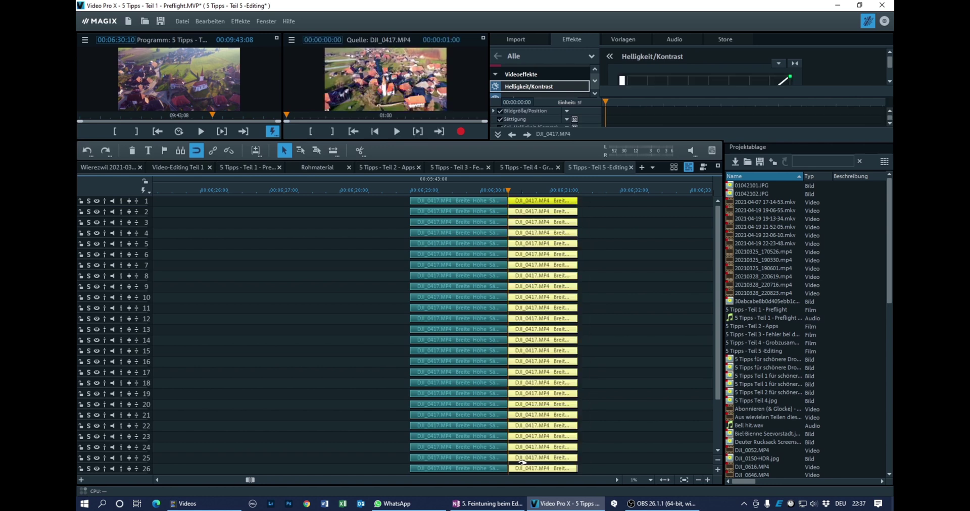
{"action": "key", "text": "Delete"}
{"action": "scroll", "coordinate": [558, 409], "scroll_direction": "right", "scroll_amount": 3}
{"action": "scroll", "coordinate": [563, 398], "scroll_direction": "left", "scroll_amount": 3}
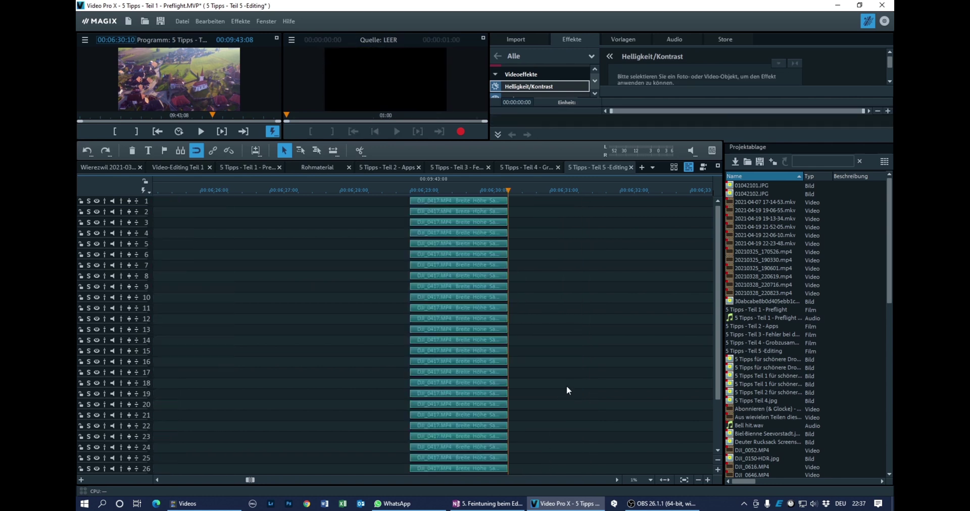
{"action": "left_click_drag", "start_coordinate": [717, 296], "coordinate": [709, 356]}
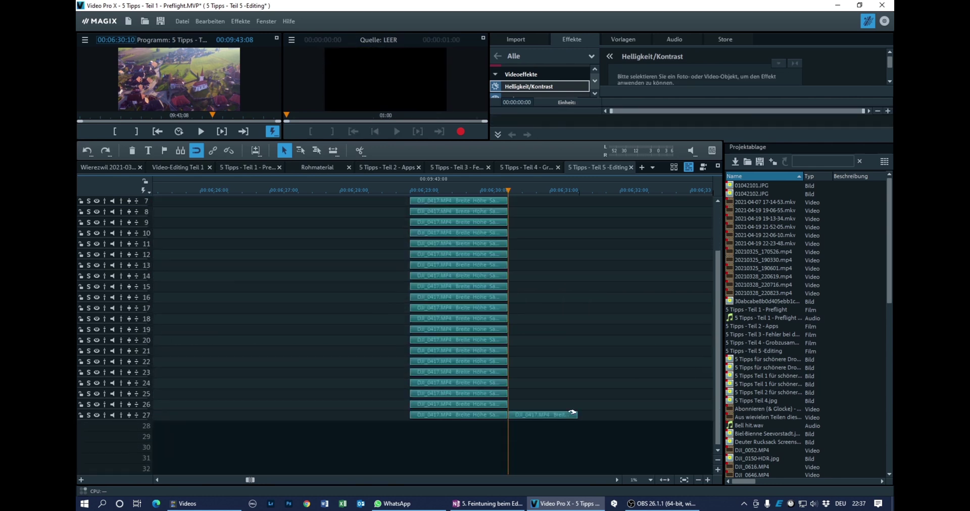
{"action": "left_click", "coordinate": [545, 416]}
{"action": "key", "text": "Delete"}
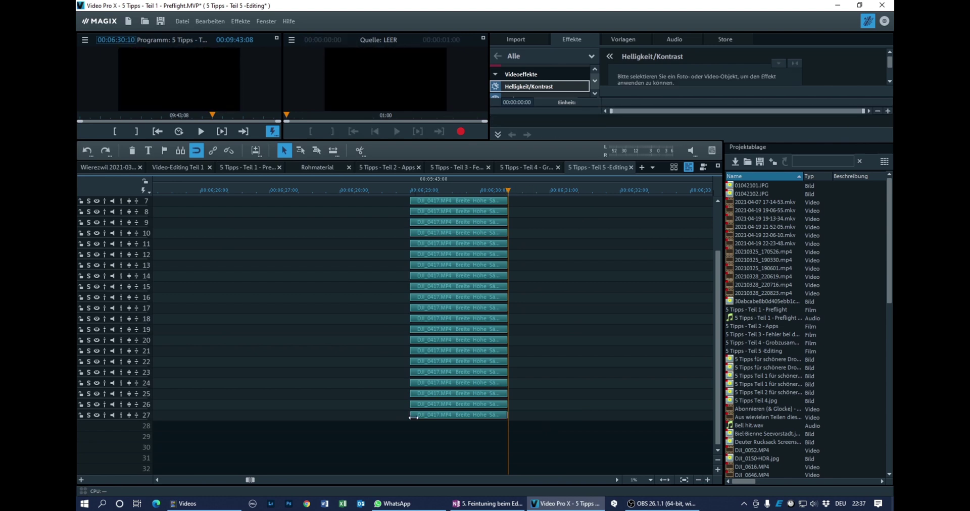
- Line up the DJI_0417.MP4 pieces from tracks 19 to 27 end to end in rows of three on tracks 26, 23 and 20
{"action": "left_click_drag", "start_coordinate": [430, 416], "coordinate": [379, 405]}
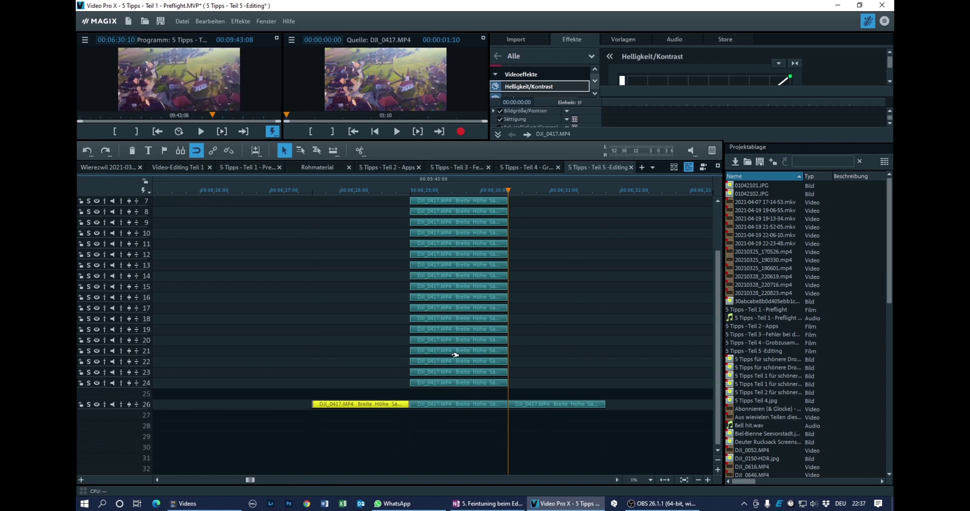
{"action": "left_click_drag", "start_coordinate": [436, 382], "coordinate": [539, 376]}
{"action": "left_click_drag", "start_coordinate": [478, 362], "coordinate": [379, 371]}
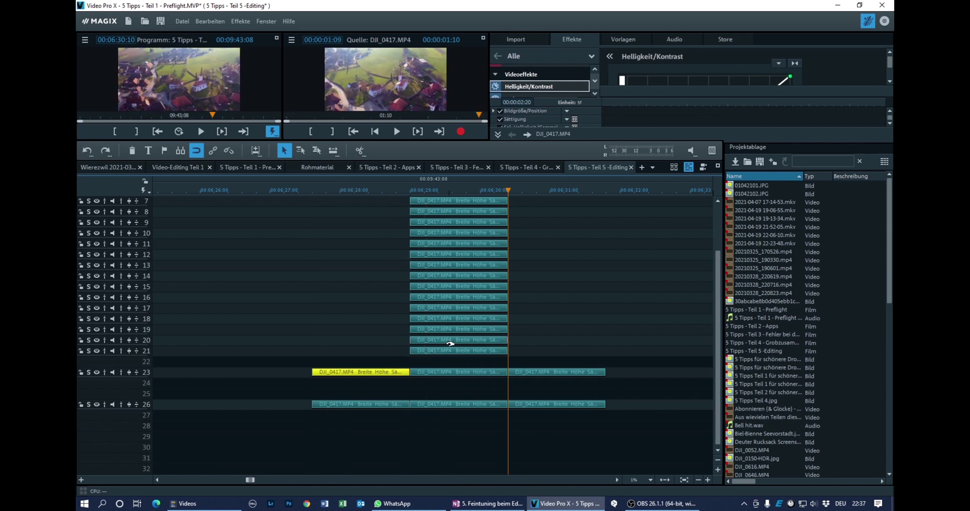
{"action": "left_click_drag", "start_coordinate": [461, 348], "coordinate": [559, 340]}
{"action": "left_click_drag", "start_coordinate": [472, 327], "coordinate": [389, 335]}
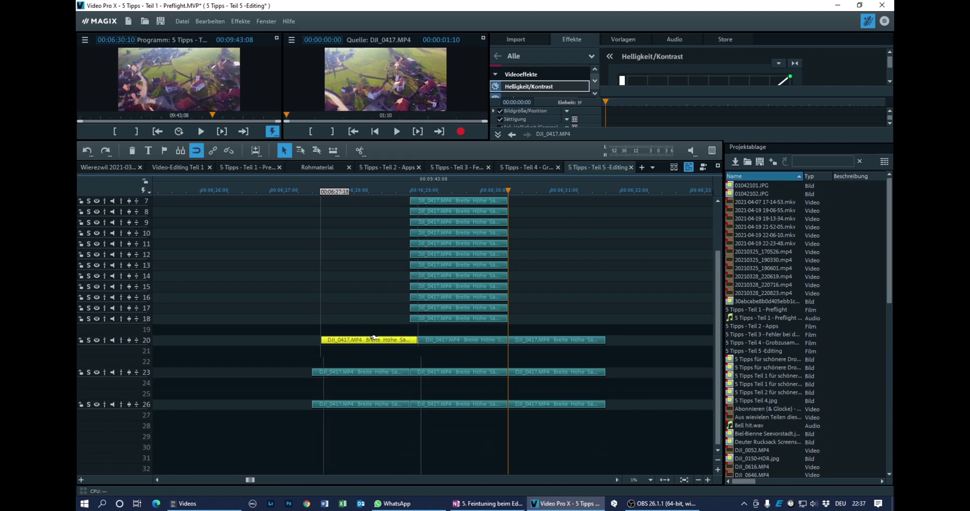